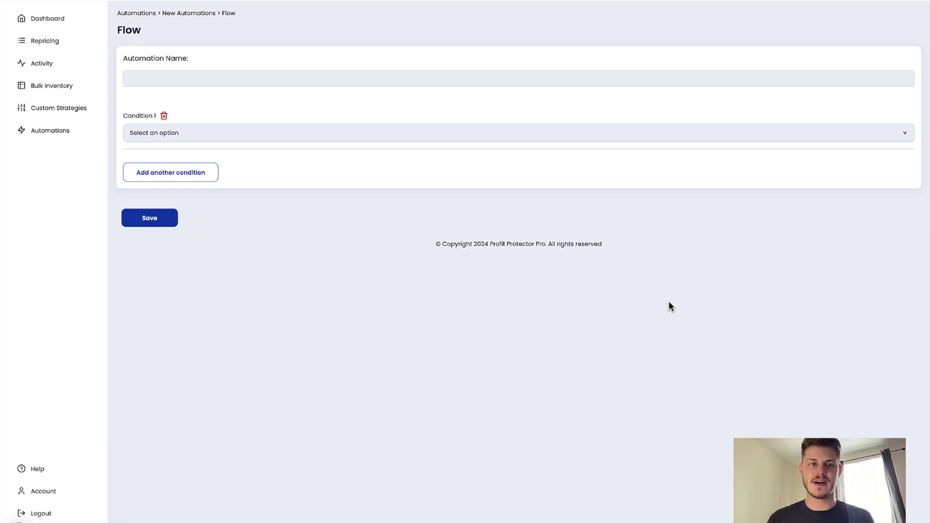
Set Condition 1 to 'If a merchant is present on the listing' and paste the competitor's merchant ID
click(351, 132)
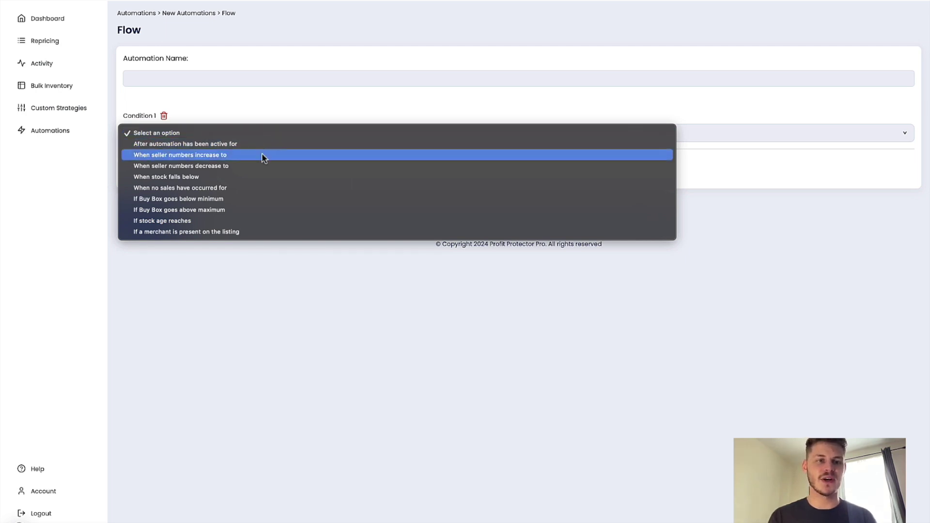
click(202, 234)
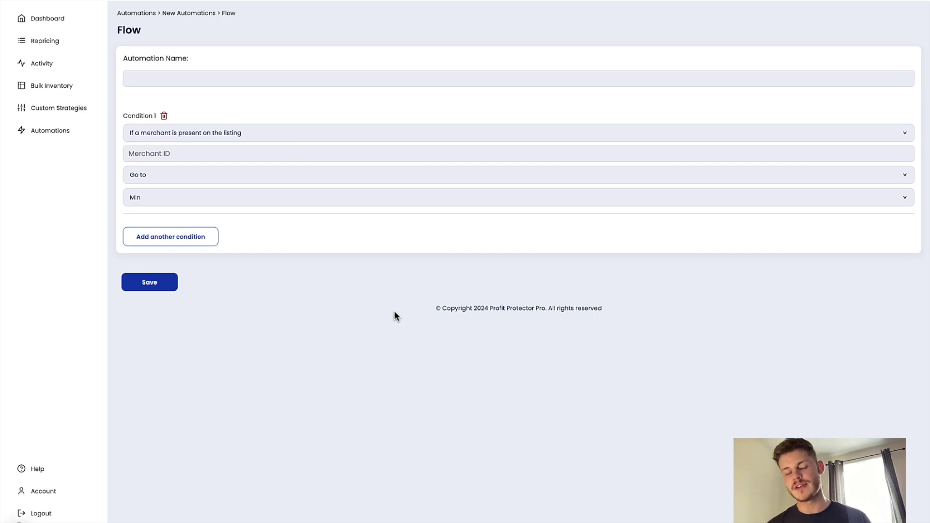
click(177, 160)
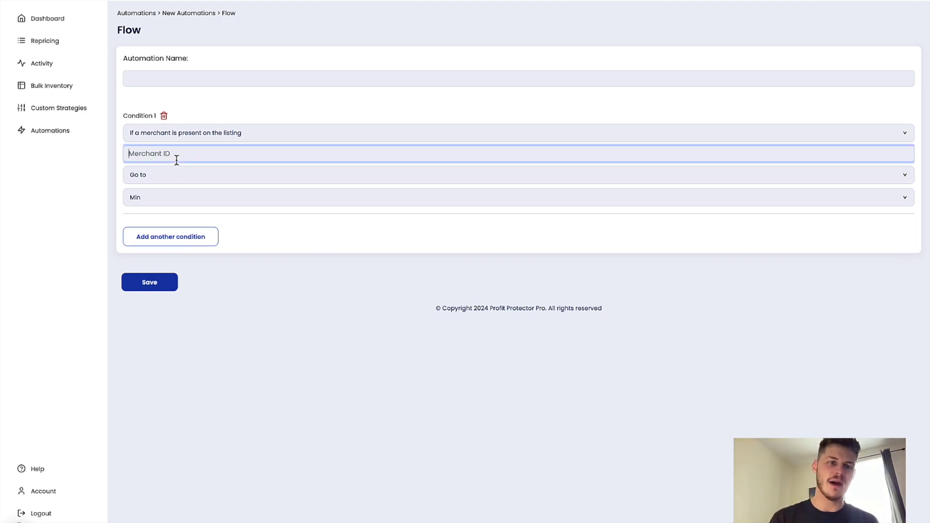
text(A1F83G8C2ARO7P)
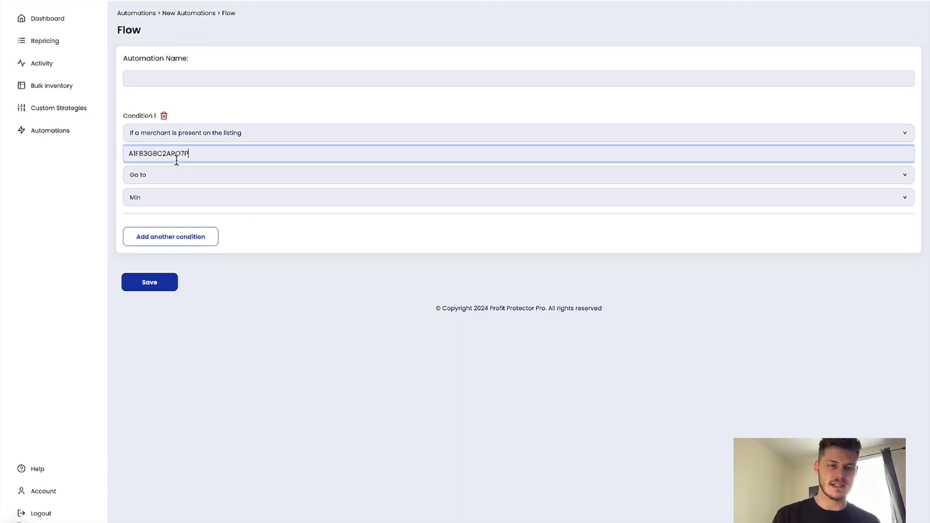
click(158, 79)
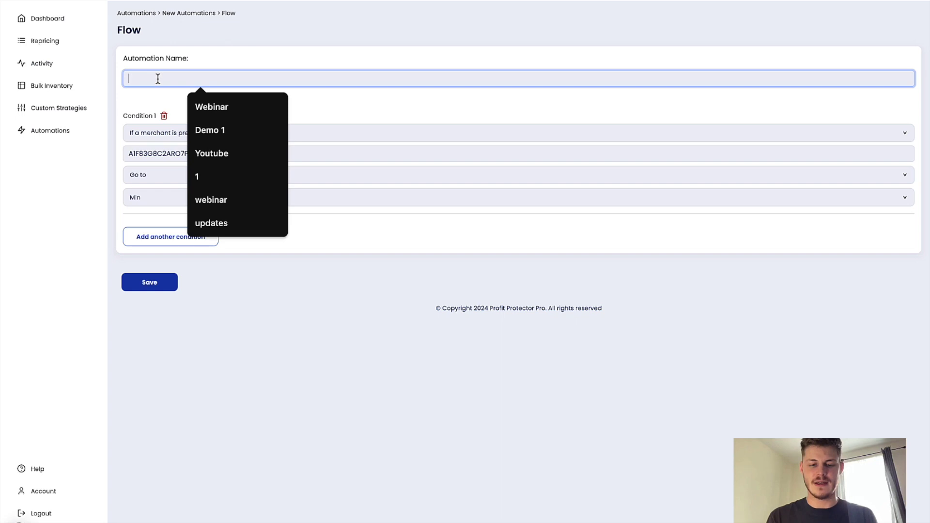
Enter 'When THAT person is on the listing' as the automation name
text(Wh)
key(BackSpace)
key(BackSpace)
text(Wh)
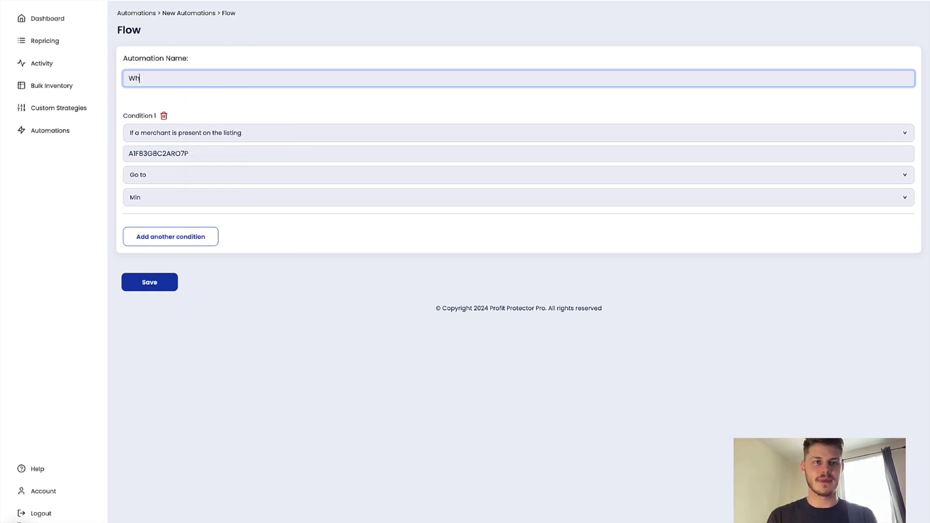
text(en THAT p)
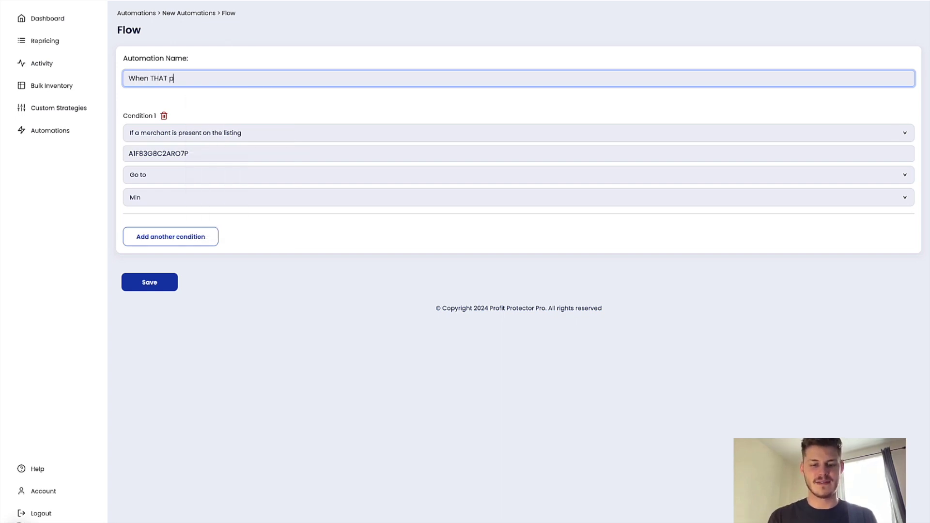
text(erson is on the listing)
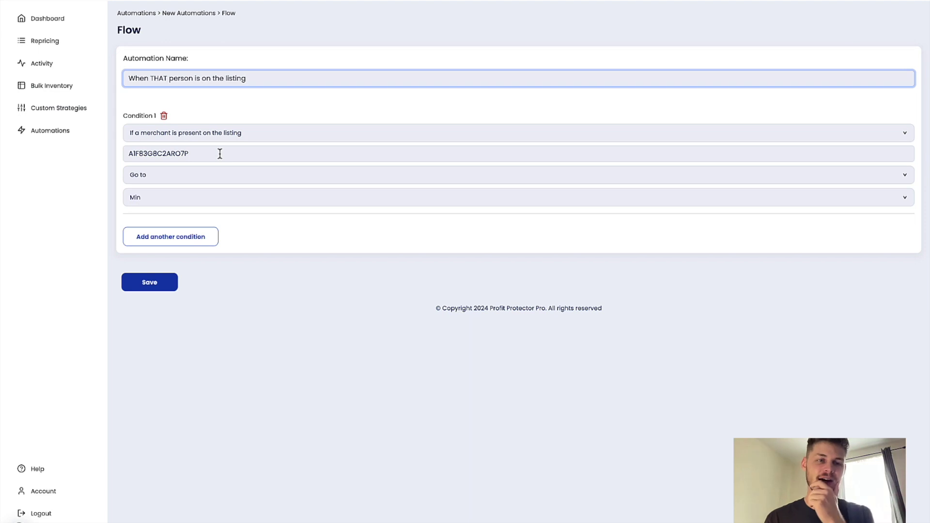
Review the first condition's action options, leaving 'Go to' unchanged, then bring the list back up
click(162, 177)
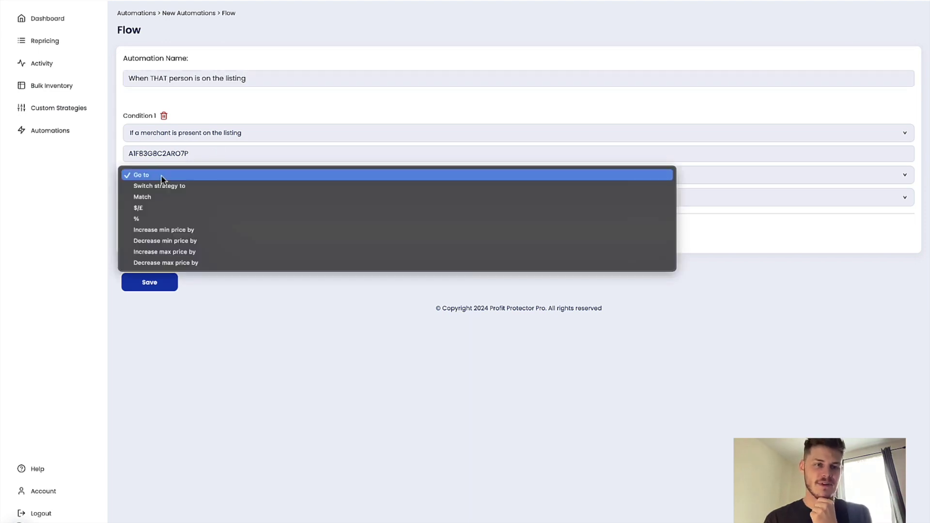
click(226, 298)
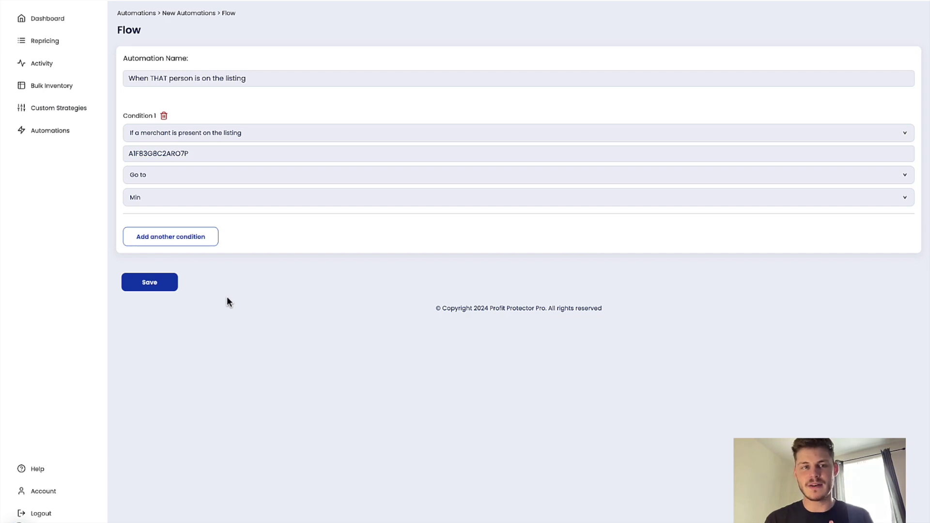
click(174, 175)
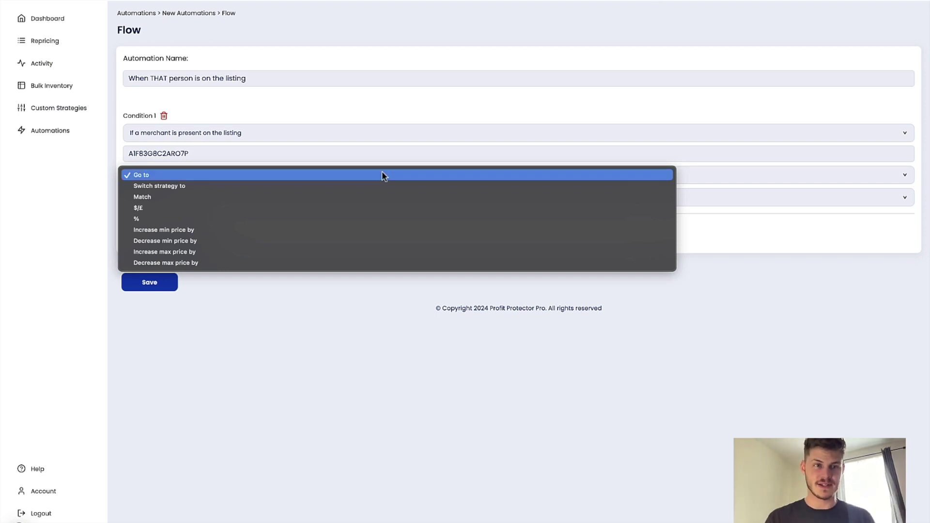
Make Condition 1 decrease the minimum price by 0.01 $/£, then add a second condition
click(231, 241)
click(168, 193)
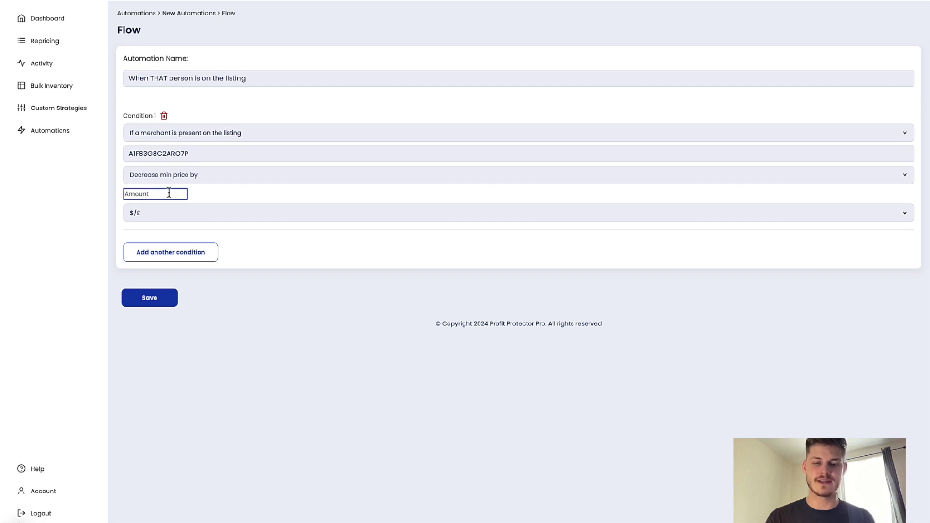
text(0.01)
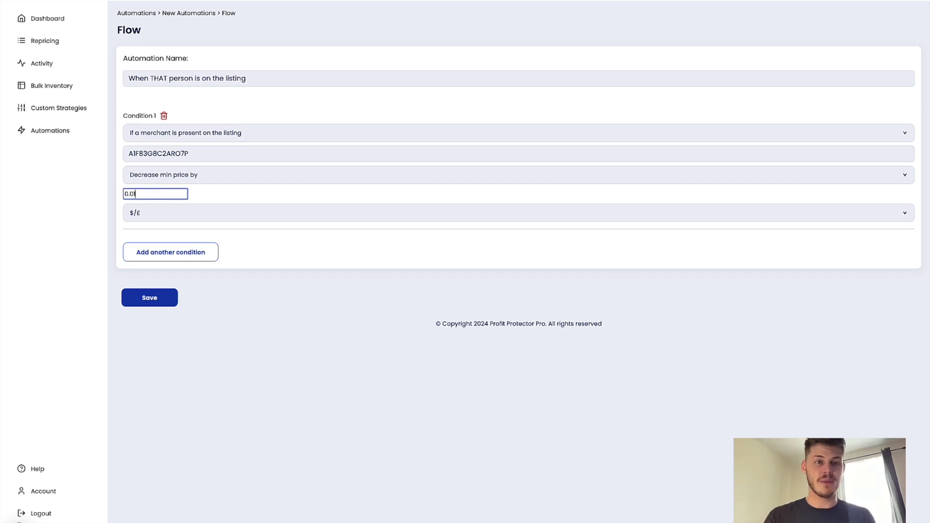
click(169, 213)
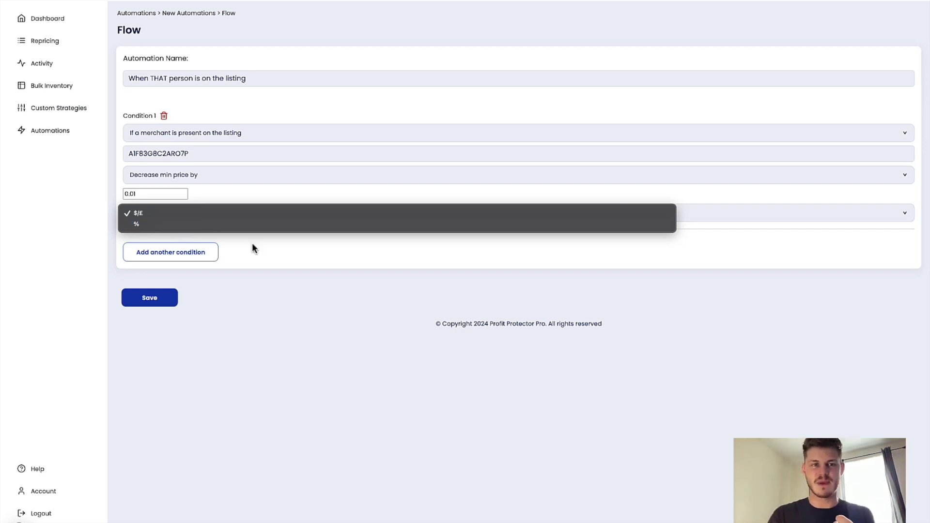
click(301, 301)
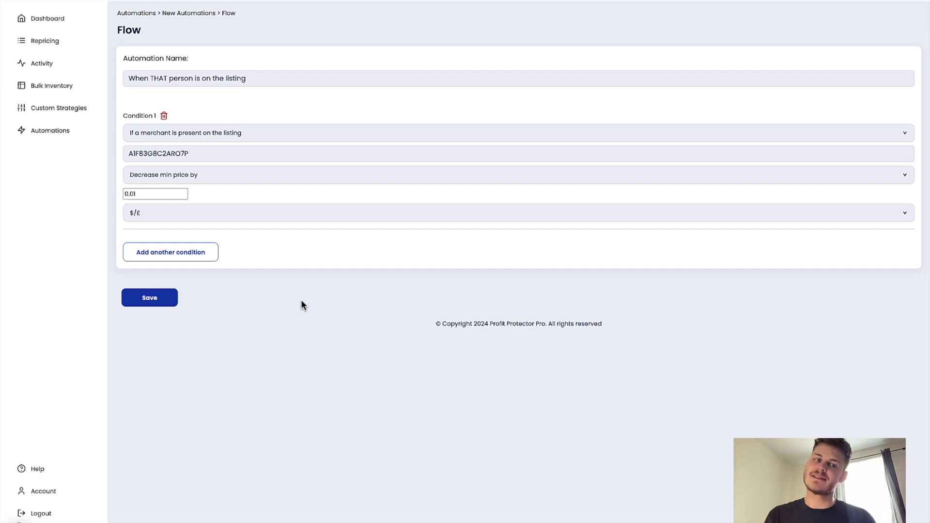
click(185, 253)
Add a third condition and set Condition 2 to 'If a merchant is present on the listing'
click(191, 306)
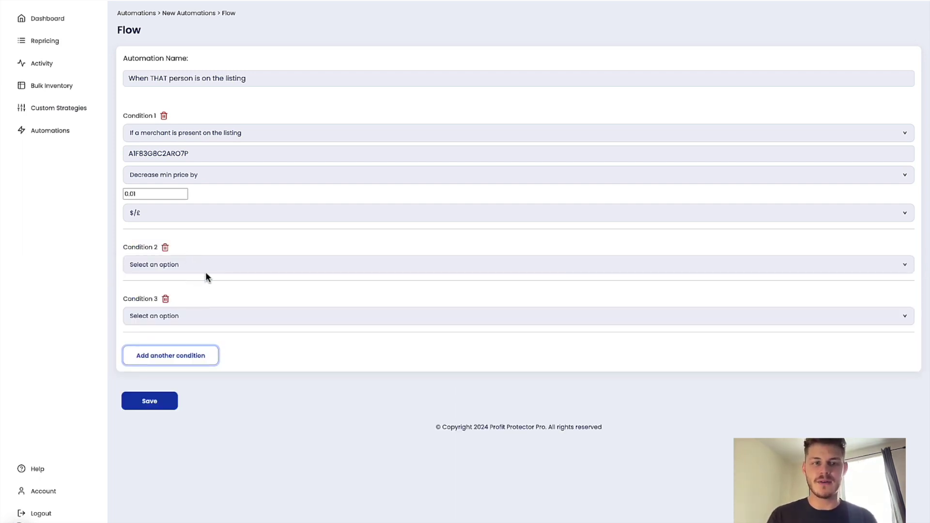
click(206, 271)
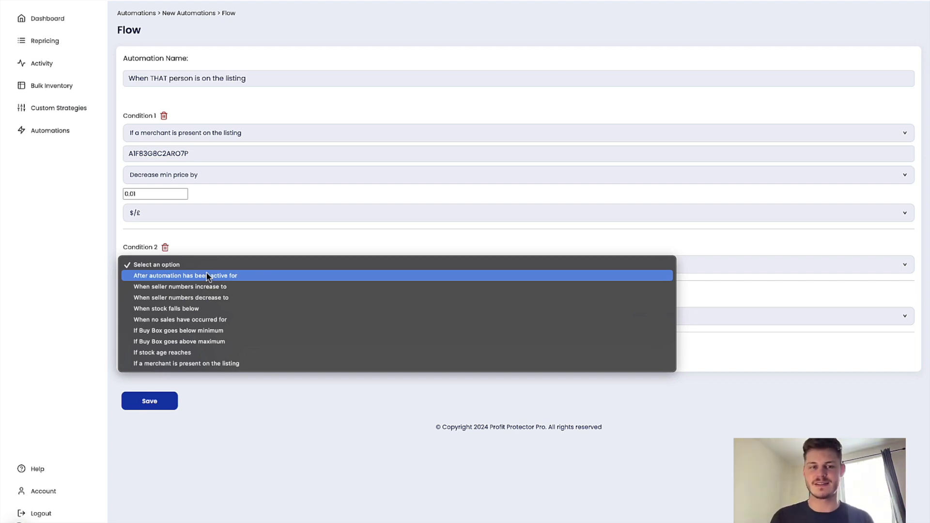
click(176, 363)
Paste the merchant ID into Condition 2, switch its strategy to Super Aggressive Dominator, delete Condition 3
click(176, 285)
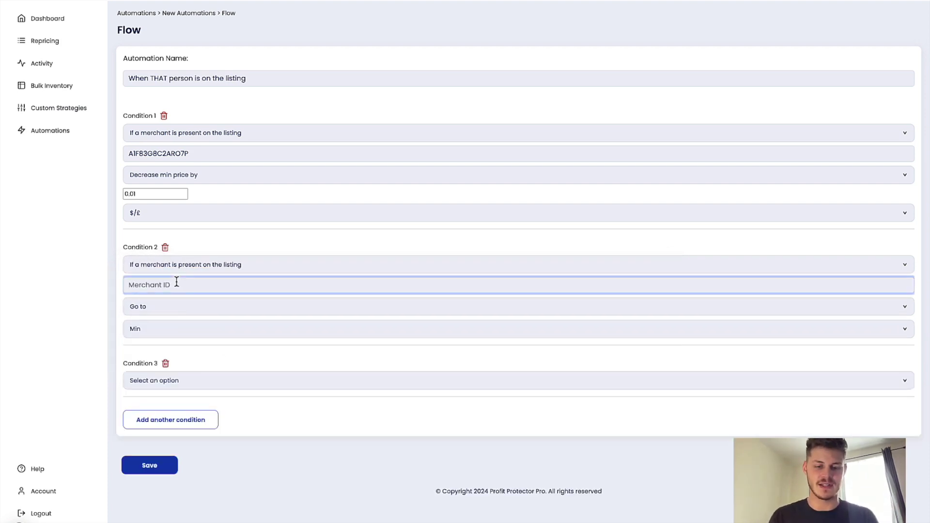
text(A1F83G8C2ARO7P)
click(180, 306)
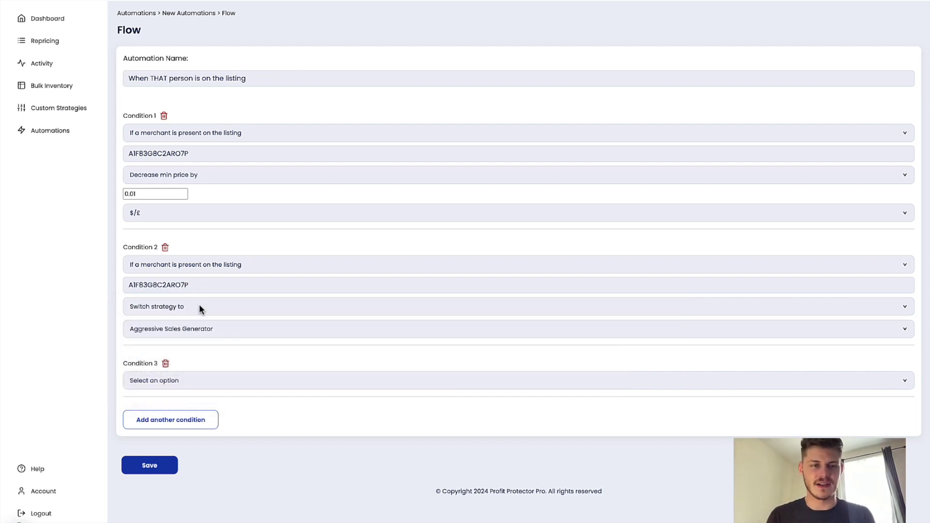
click(206, 331)
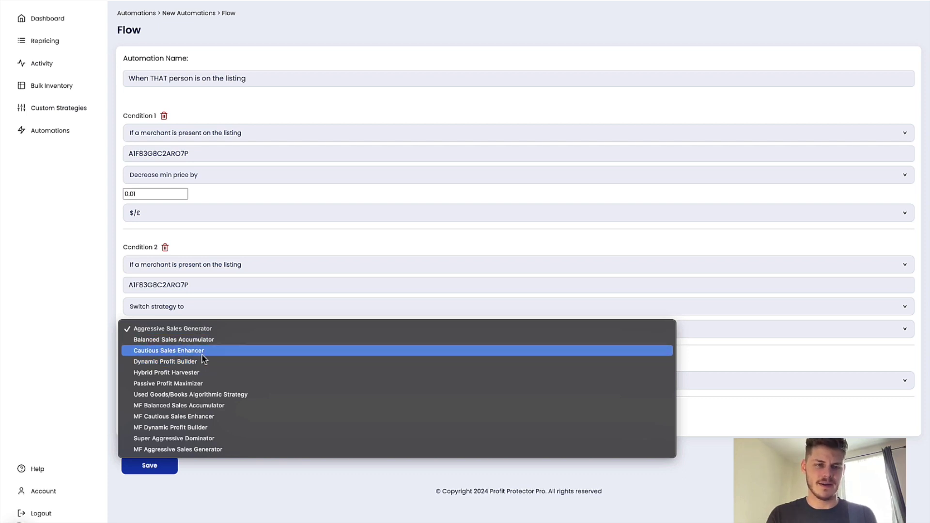
click(192, 330)
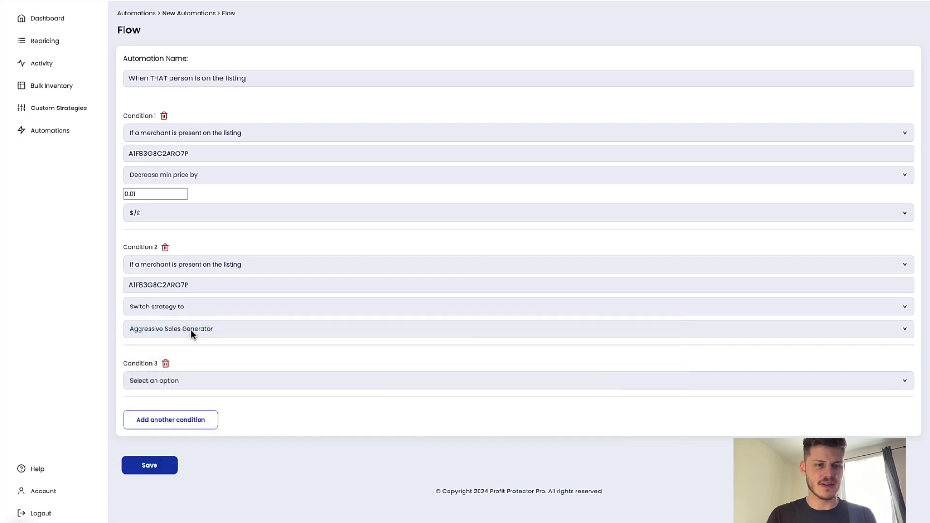
click(206, 333)
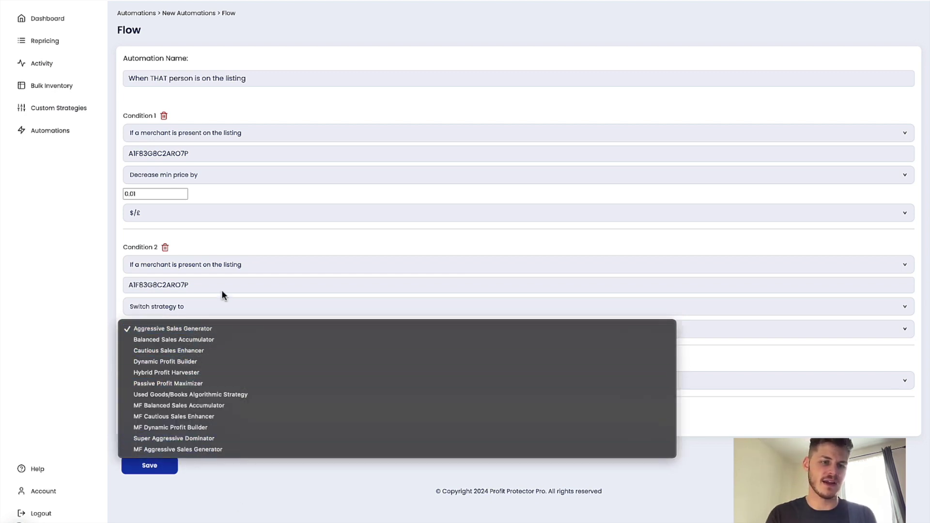
click(188, 438)
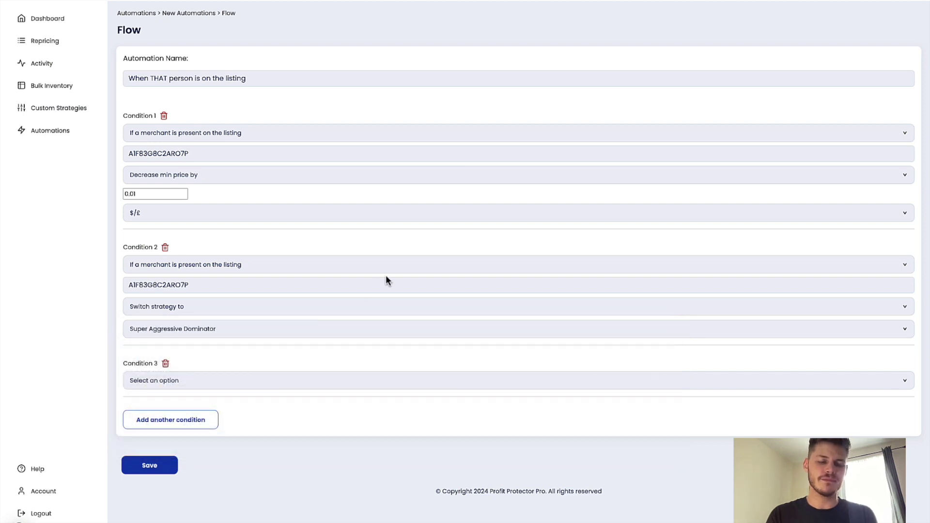
click(165, 364)
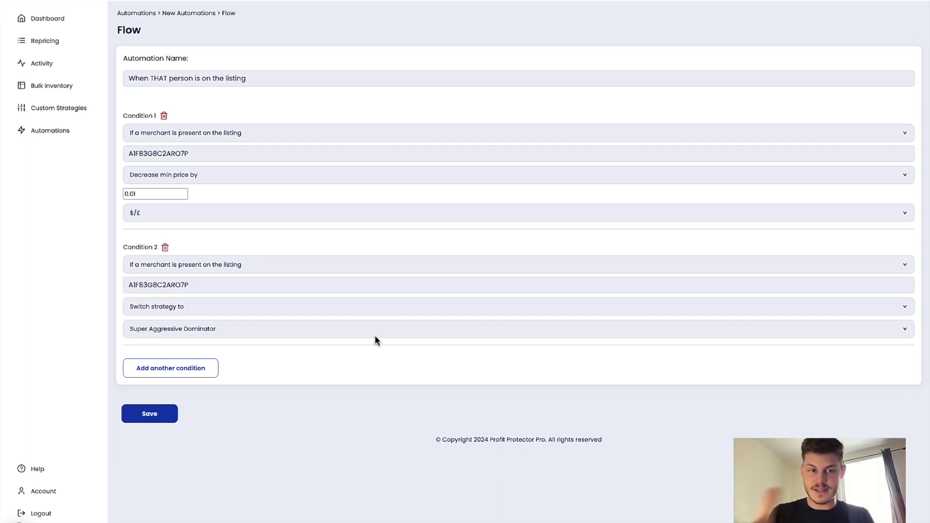
click(173, 413)
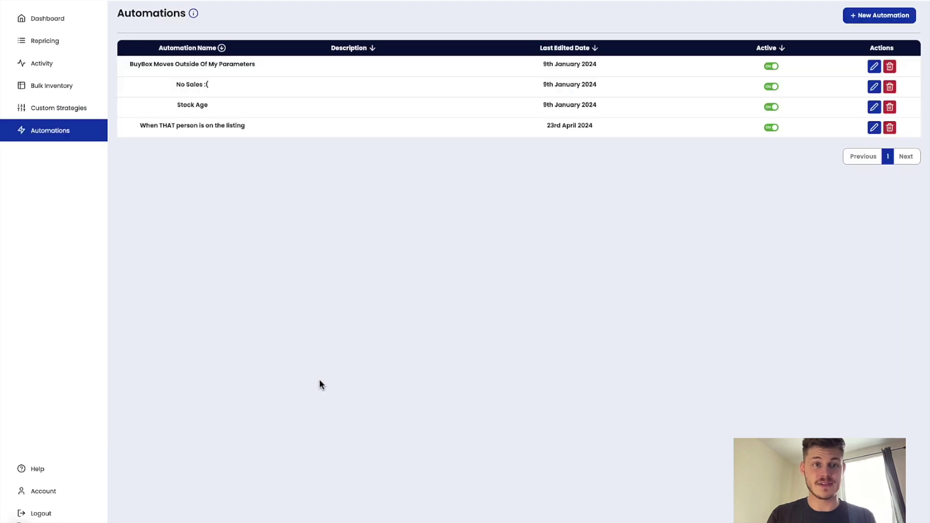